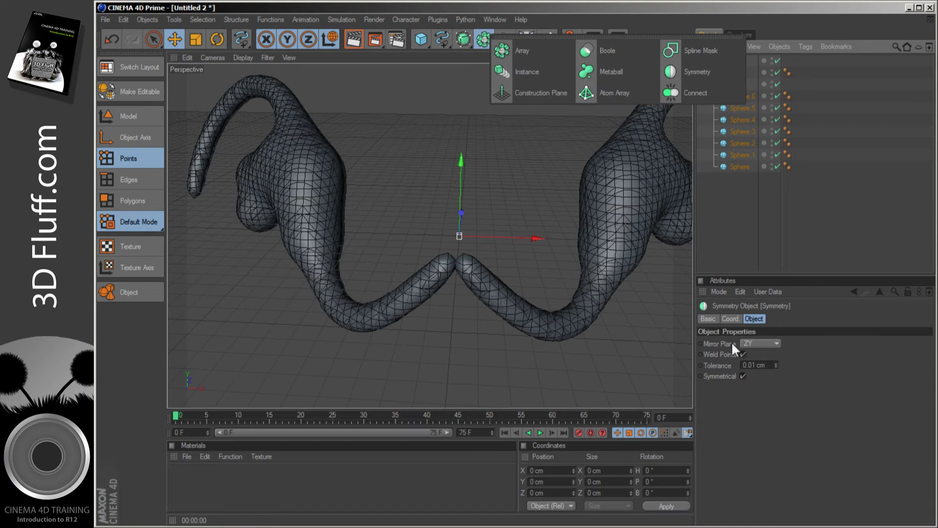
- Delete all objects from the scene
key("ctrl+a")
key("Delete")
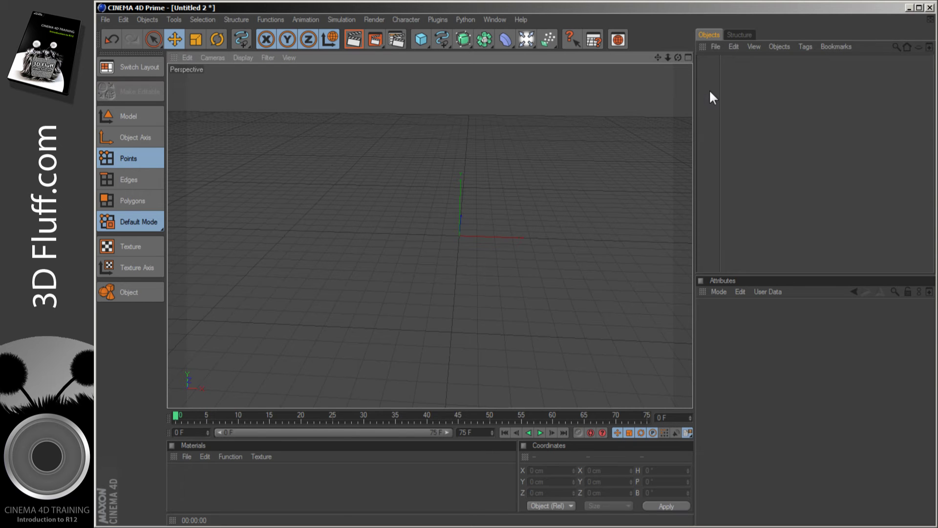
left_click_drag(676, 58, 676, 157)
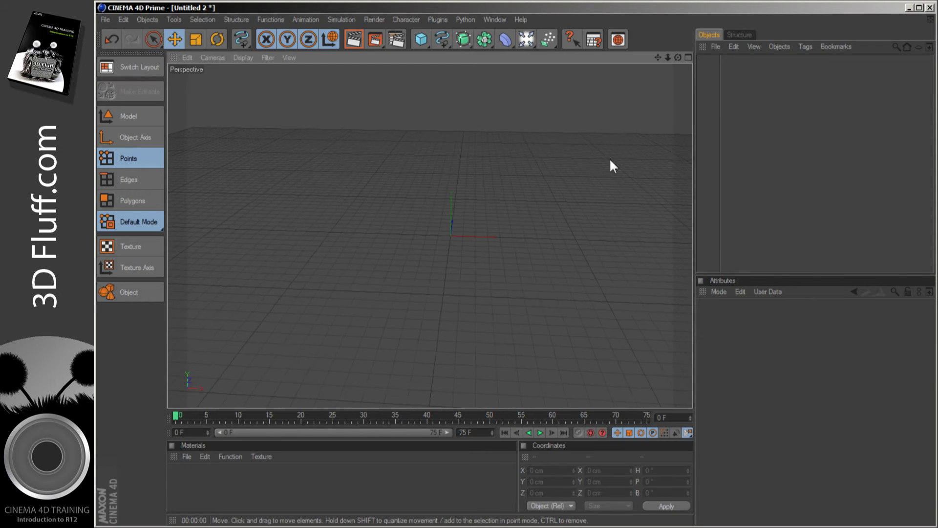
middle_click_drag(652, 111, 637, 107, "alt")
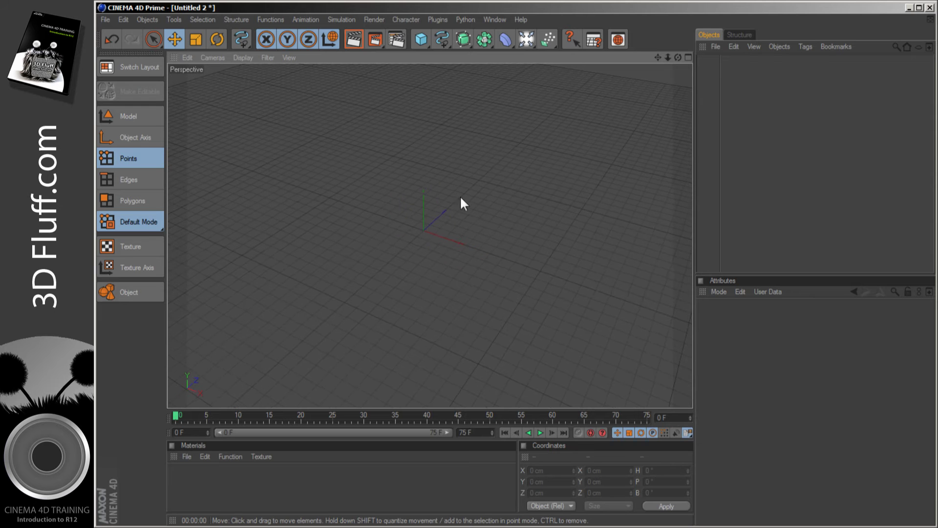
right_click_drag(444, 196, 473, 196, "alt")
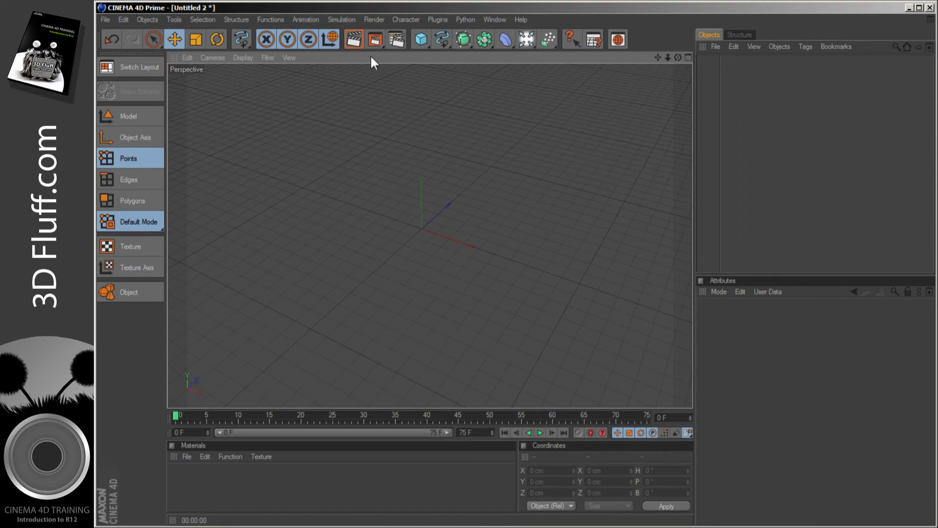
- Add a Platonic object and set its type to Bucky
left_click(421, 39)
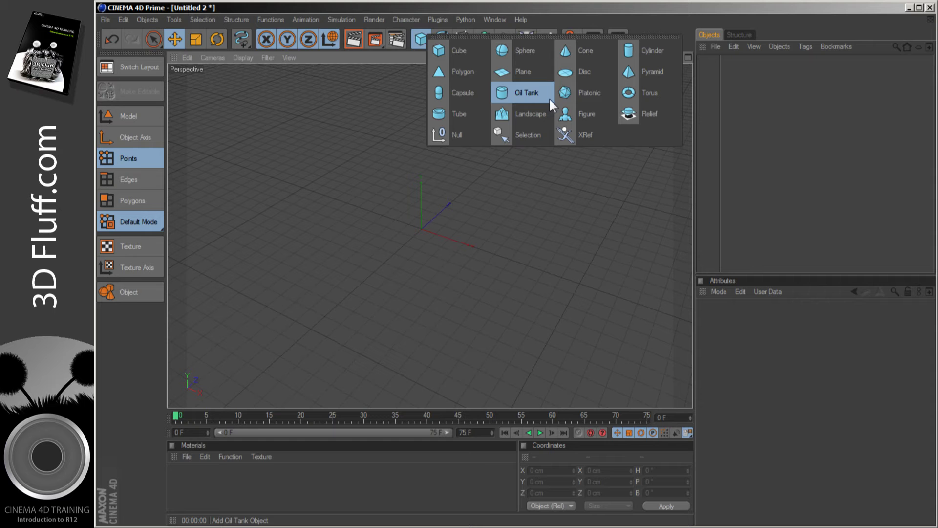
left_click(598, 92)
scroll(406, 218, "up", 5)
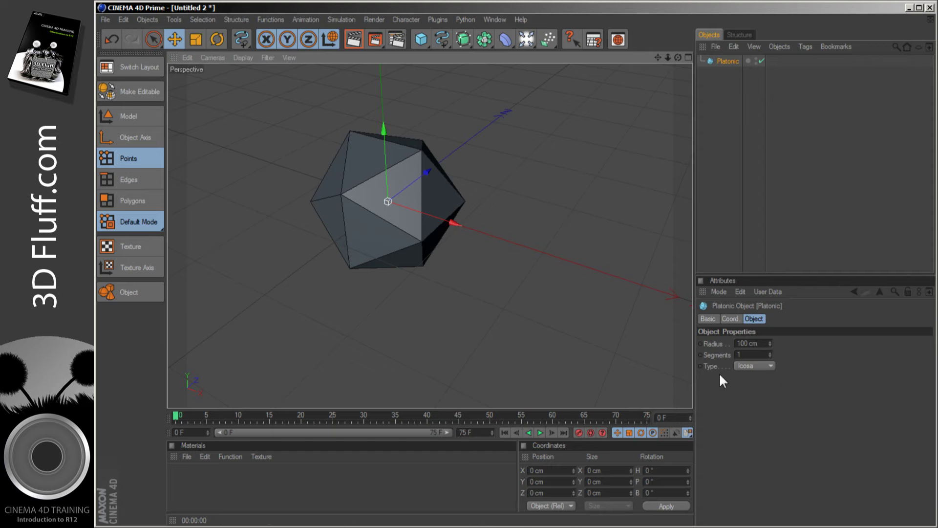
left_click(747, 366)
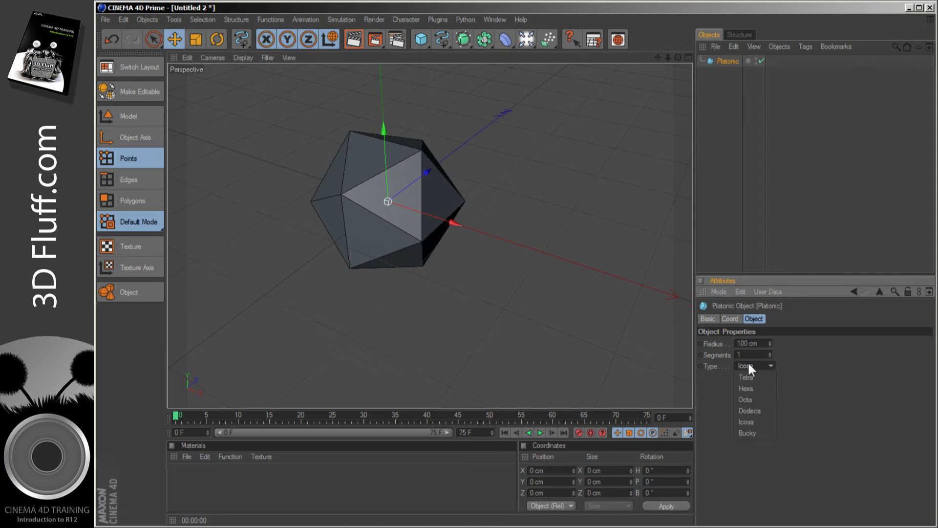
left_click(759, 428)
- Add an Atom Array and make the Platonic object its child
left_click_drag(462, 195, 518, 198, "alt")
middle_click_drag(517, 199, 551, 235, "alt")
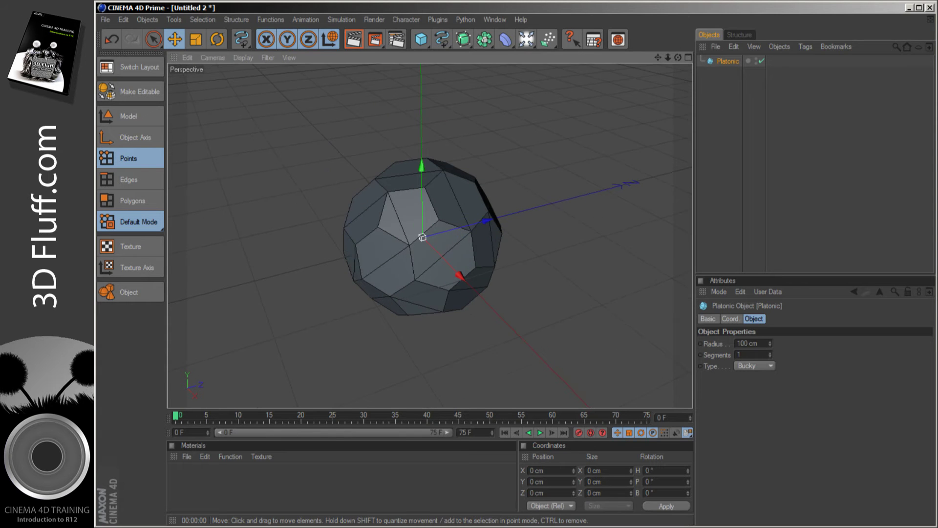
right_click_drag(551, 235, 574, 235, "alt")
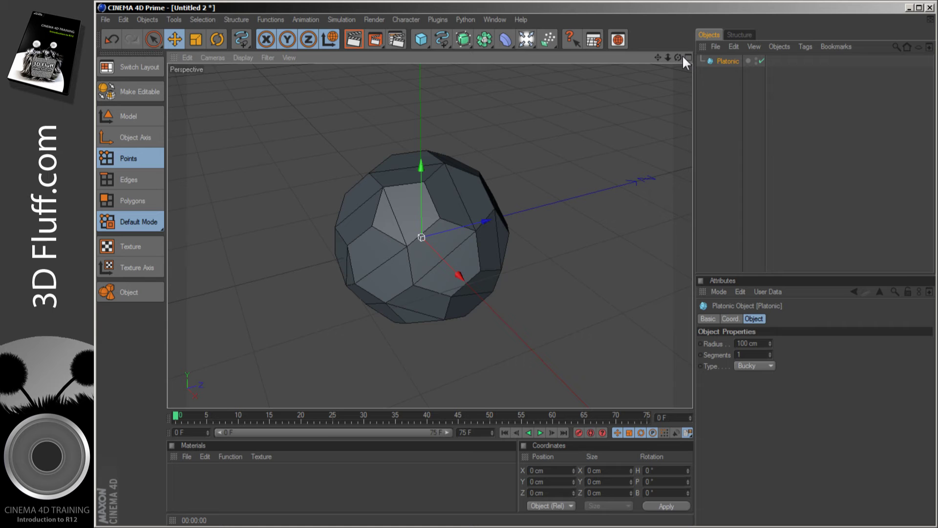
left_click_drag(678, 58, 703, 61)
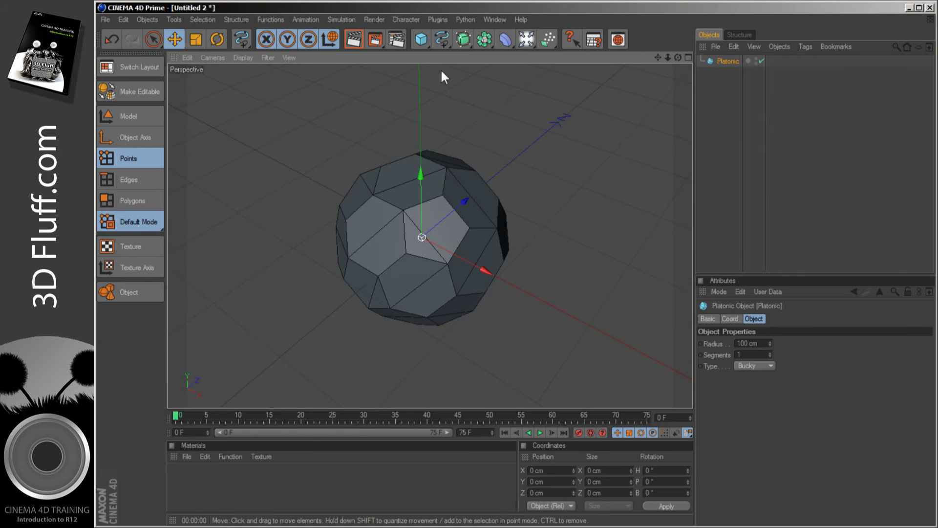
left_click(463, 39)
left_click(484, 38)
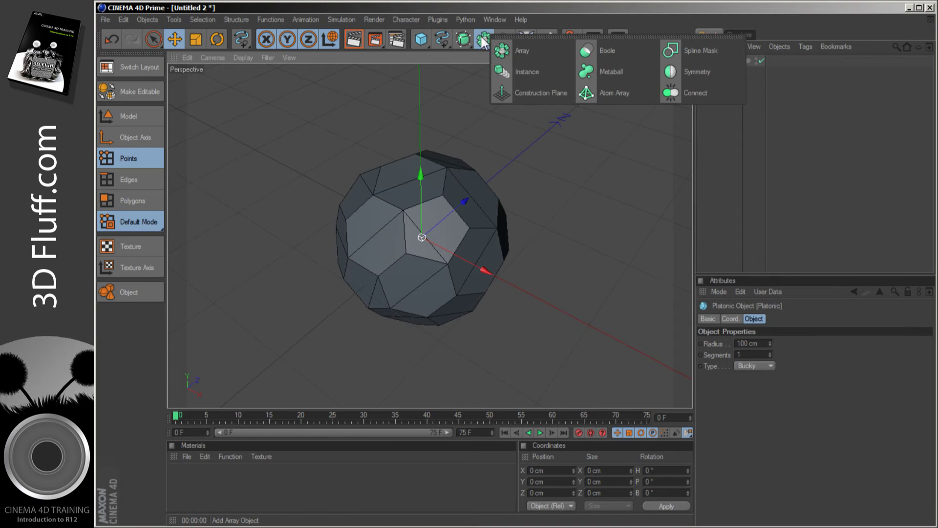
left_click(623, 90)
left_click(727, 74)
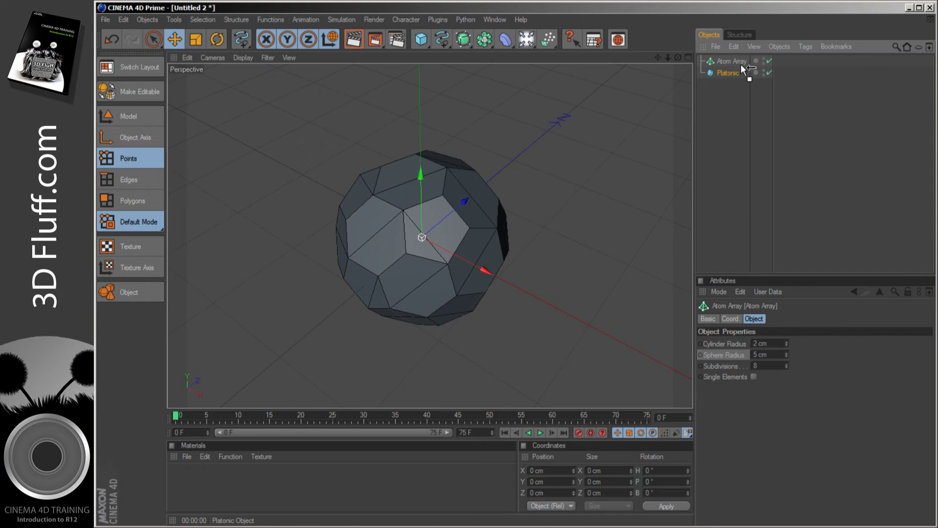
left_click_drag(738, 61, 737, 60)
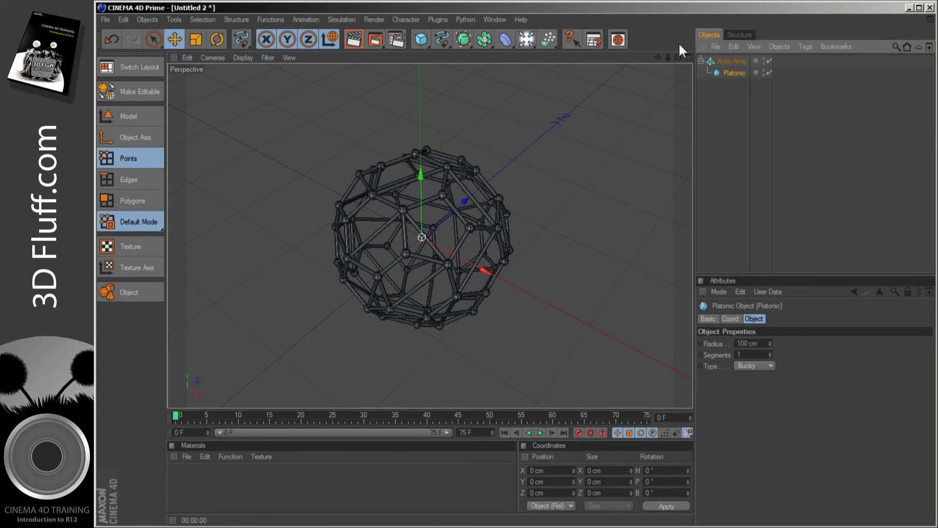
- Reduce the Atom Array's cylinder radius and sphere radius to 1.29 cm each
right_click_drag(429, 236, 476, 236, "alt")
left_click_drag(430, 236, 415, 271, "alt")
left_click_drag(508, 215, 537, 225, "alt")
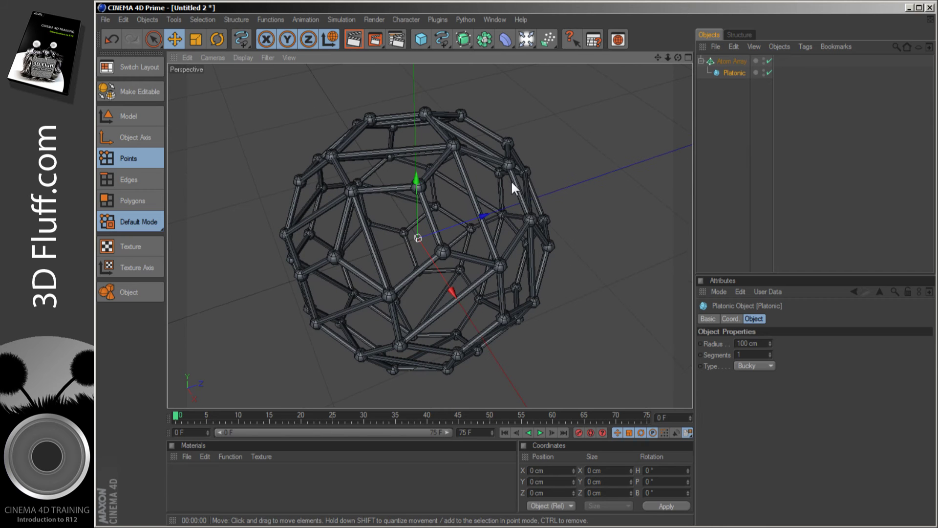
left_click_drag(462, 165, 490, 160, "alt")
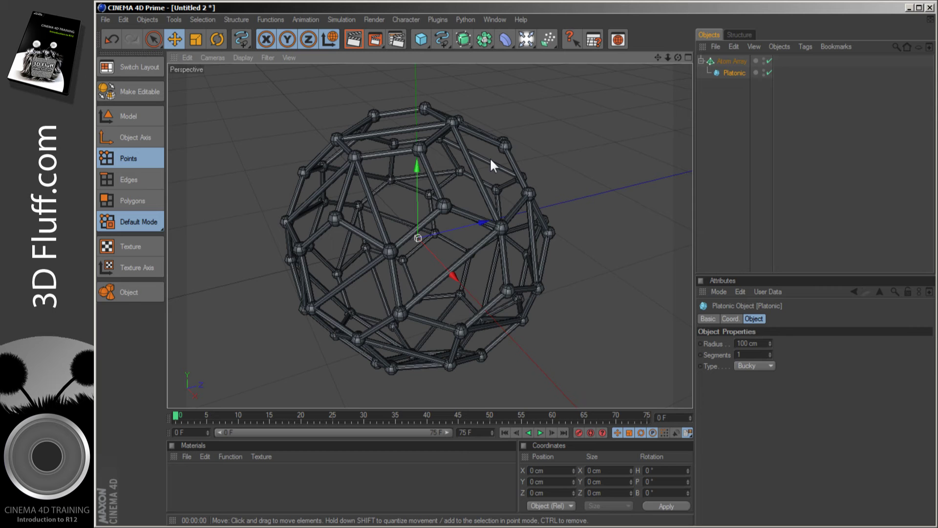
left_click_drag(484, 80, 374, 160, "alt")
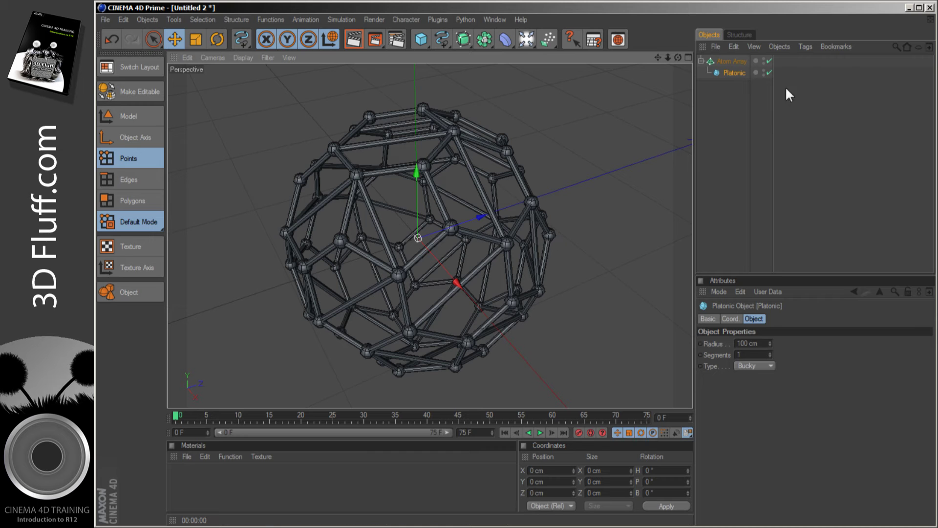
left_click(733, 59)
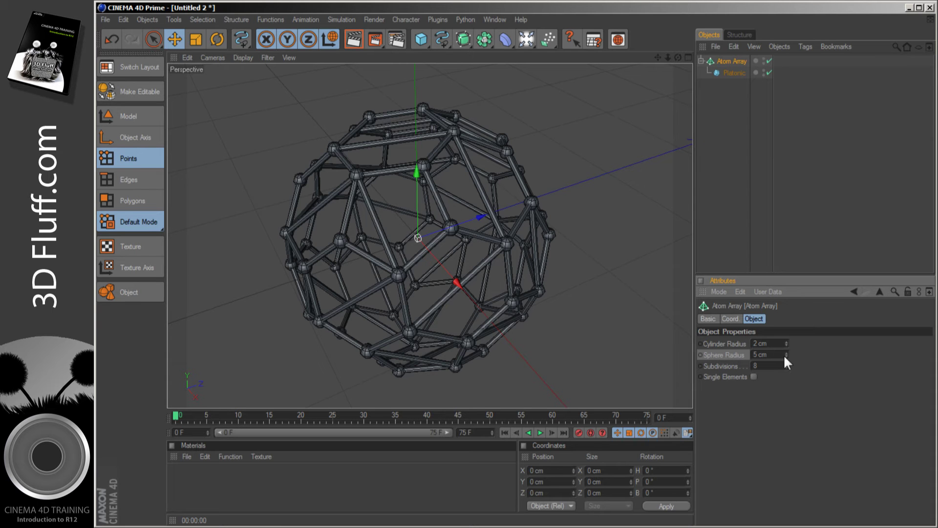
left_click_drag(785, 354, 785, 386)
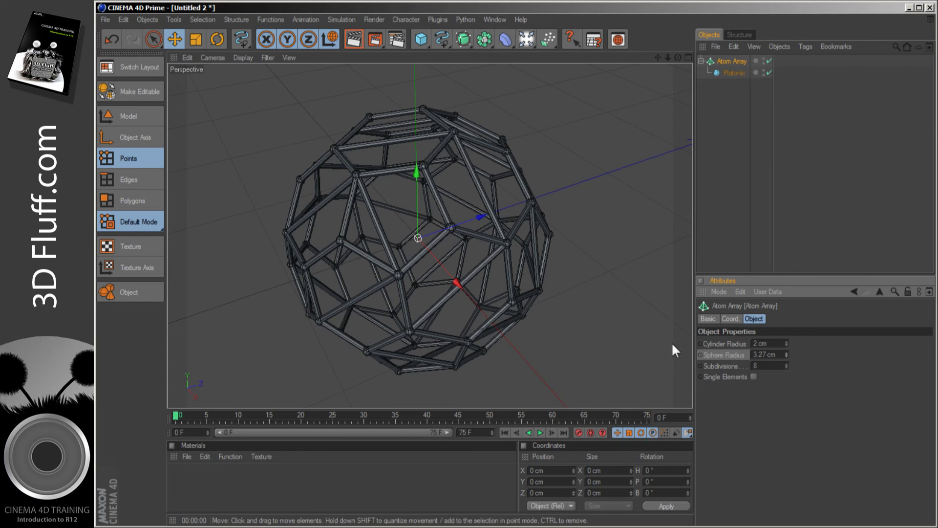
left_click(765, 354)
left_click_drag(786, 354, 785, 413)
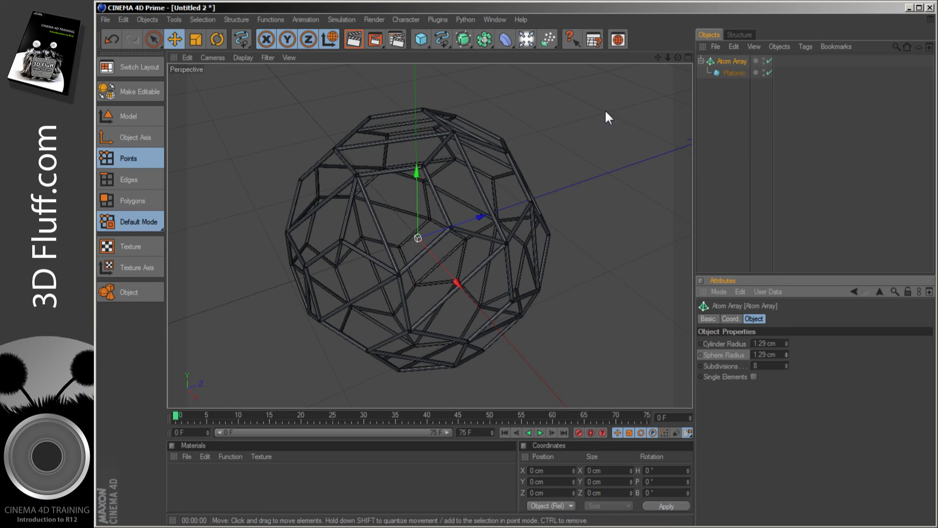
- Duplicate the Platonic object outside the Atom Array hierarchy
left_click(721, 91)
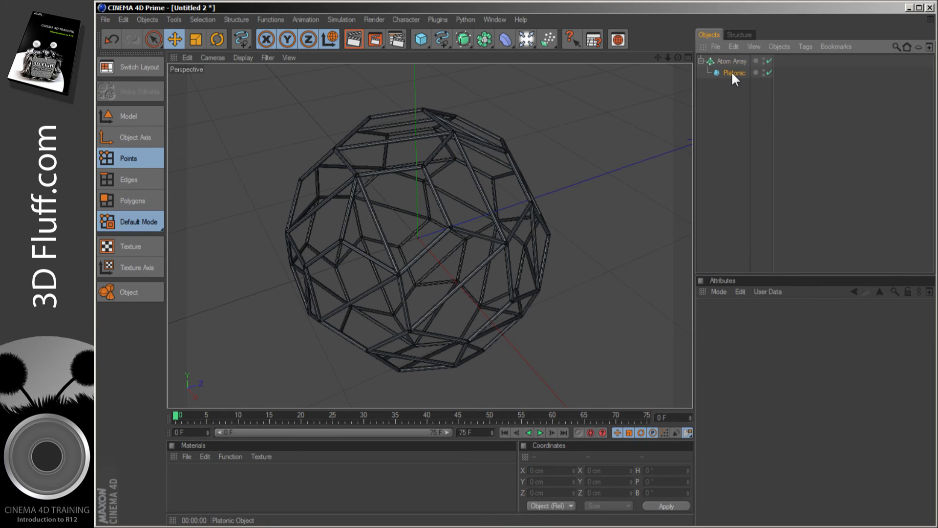
left_click(734, 73)
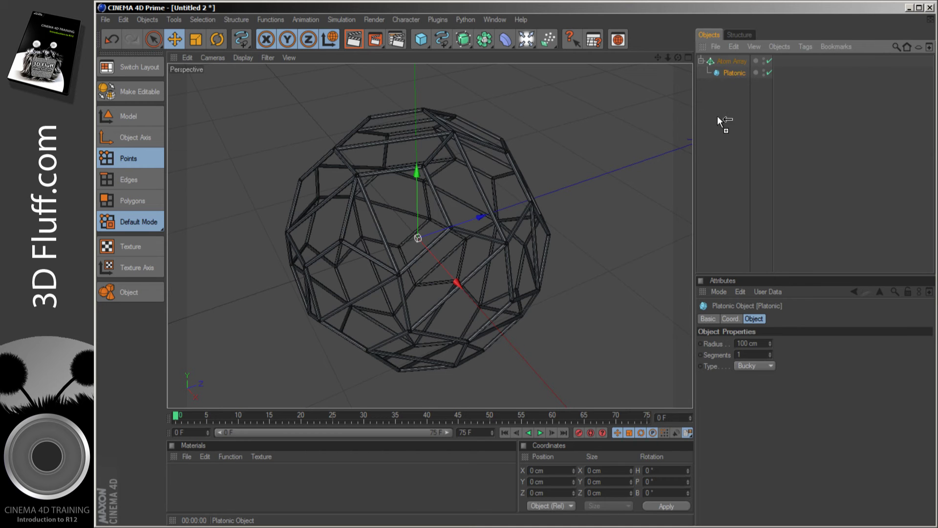
left_click_drag(718, 117, 718, 117, "ctrl")
- Set the perspective view's display mode to Gouraud Shading
mouse_move(678, 57)
left_mouse_down()
mouse_move(652, 65)
mouse_move(632, 48)
mouse_move(678, 45)
left_mouse_up()
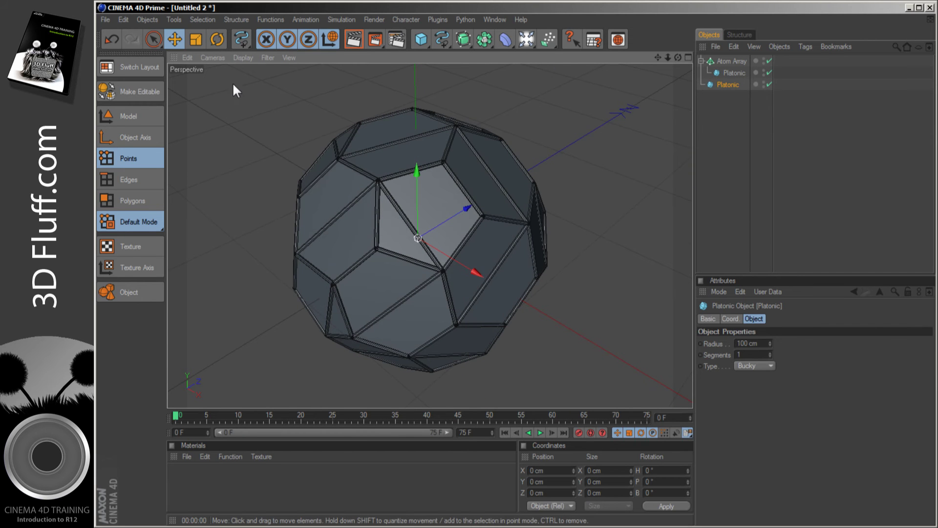
left_click(243, 57)
left_click(274, 103)
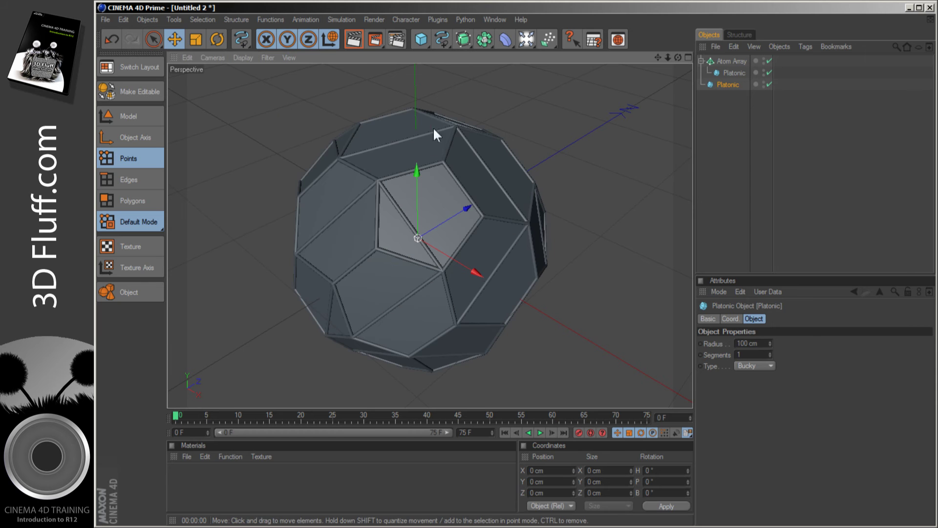
- Delete the Atom Array together with both Platonic objects
left_click_drag(678, 57, 629, 71)
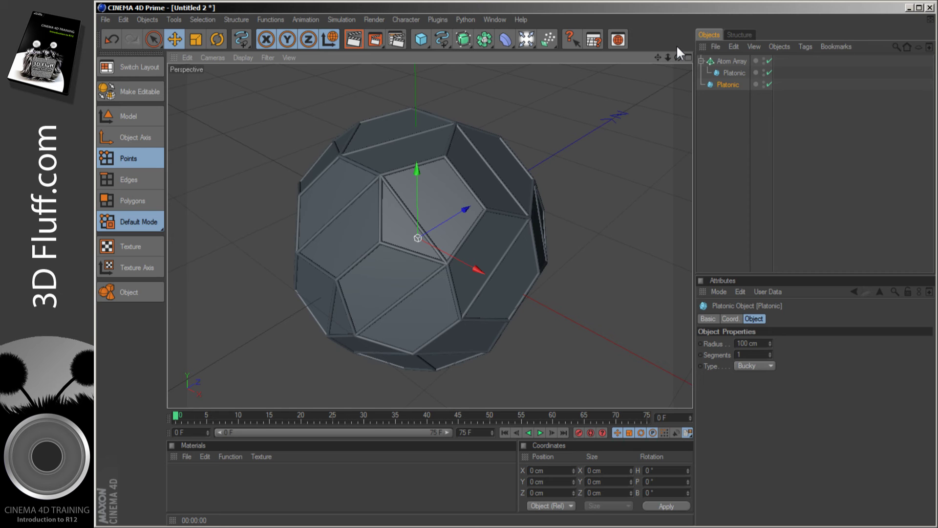
left_click_drag(739, 122, 730, 37)
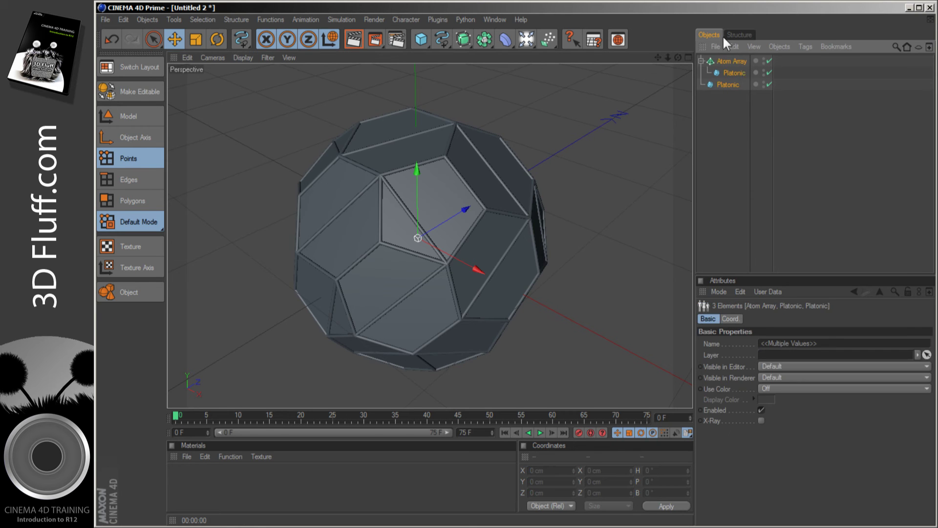
key("Delete")
- Add a cube and set the view's display mode to Gouraud Shading (Lines)
left_click(420, 39)
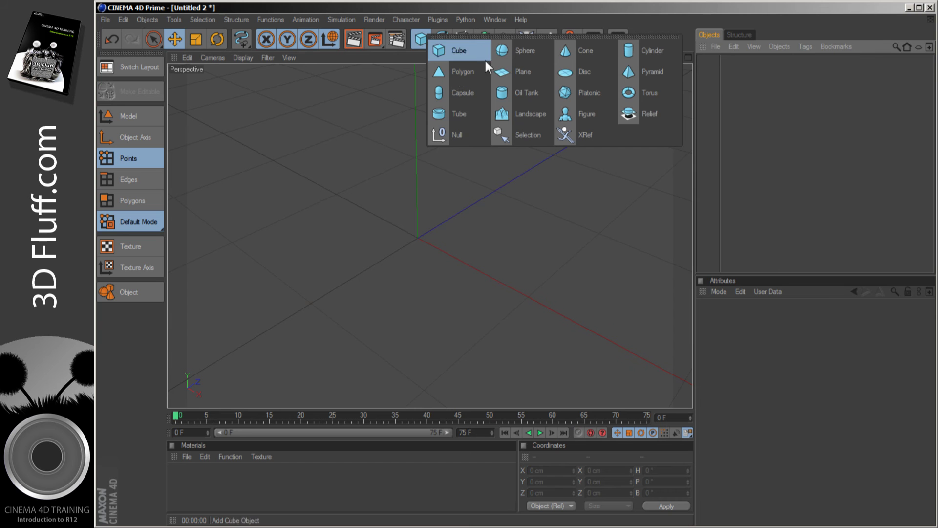
left_click(465, 49)
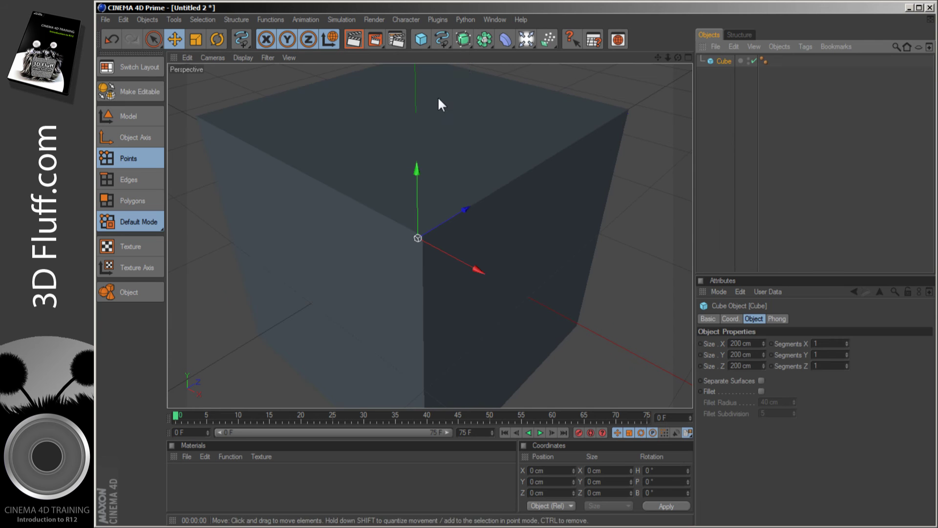
left_click(242, 57)
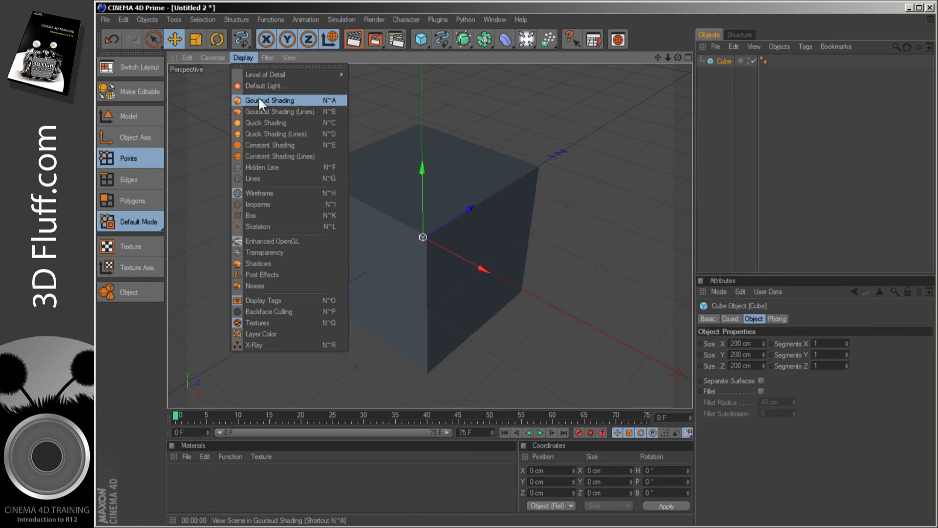
left_click(296, 108)
scroll(305, 112, "down", 2)
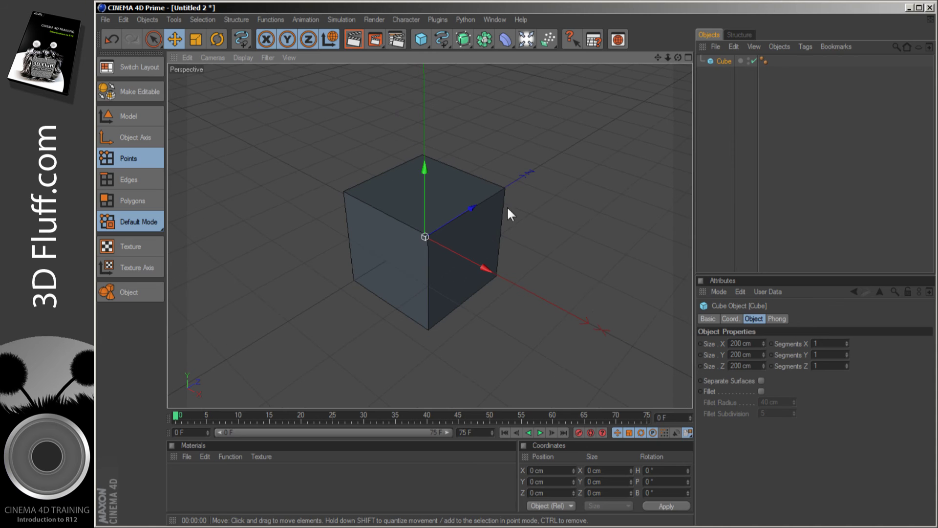
- Stretch the cube in Model mode to a Y size of about 1740 cm and set its Y segments to 11
left_click(132, 114)
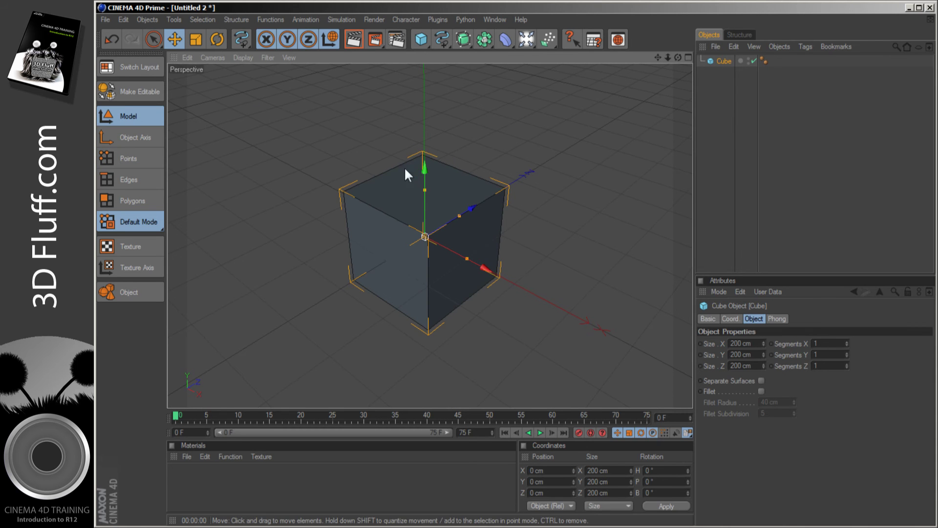
left_click_drag(425, 190, 425, 54)
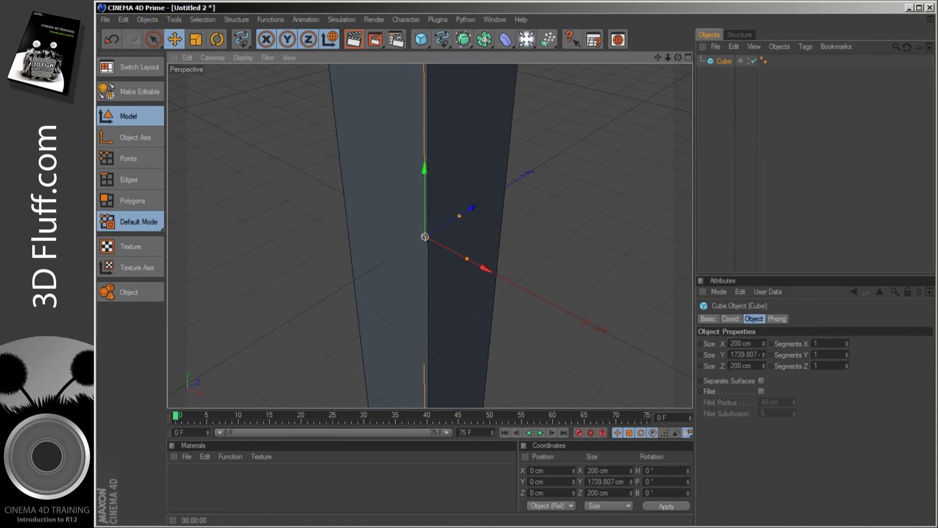
scroll(427, 198, "down", 5)
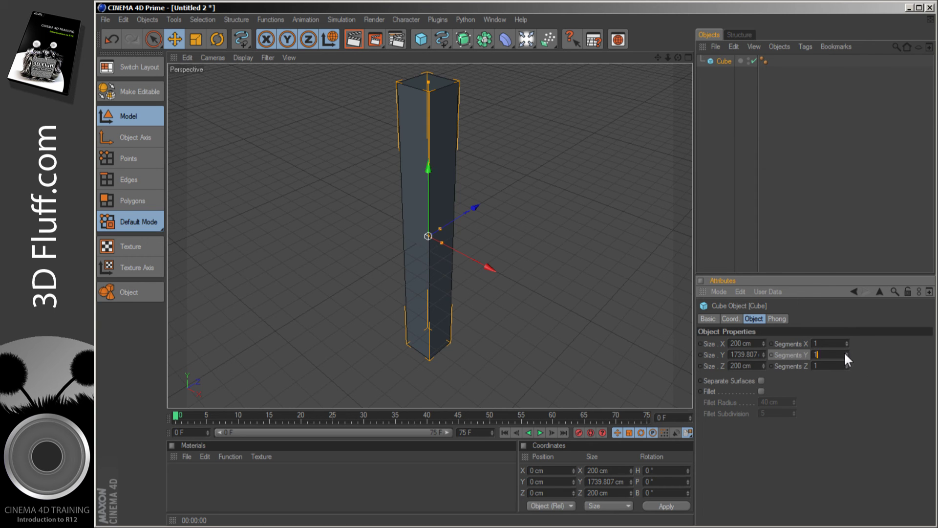
left_click_drag(843, 351, 846, 352)
- Add an Atom Array, make the tall cube its child, and select the cube
left_click_drag(465, 35, 581, 95)
left_click_drag(720, 69, 655, 49)
left_click(719, 85)
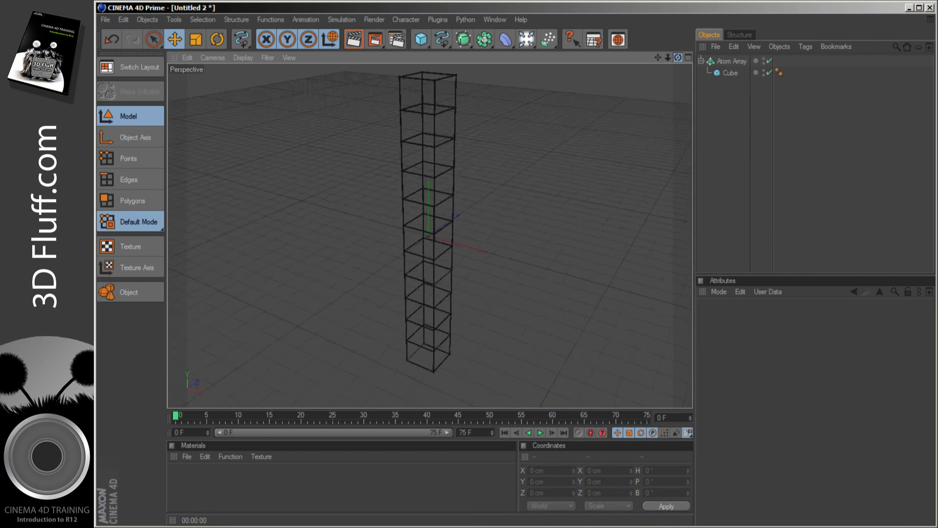
left_click_drag(624, 92, 617, 101)
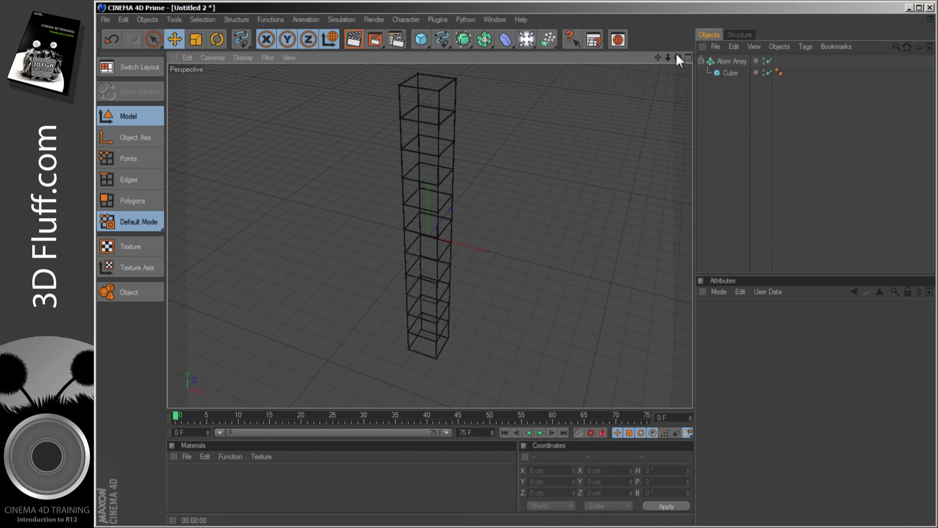
left_click(730, 72)
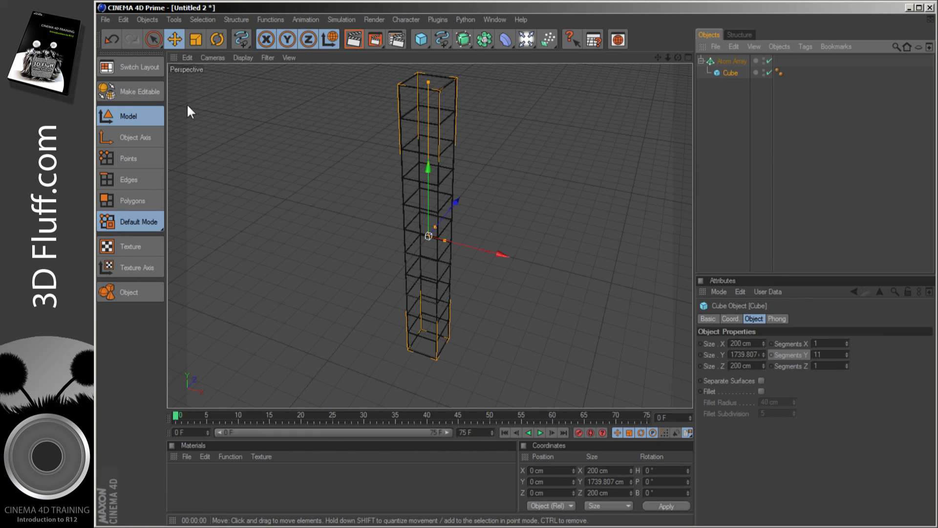
- Make the tall cube editable, triangulate all its faces in Polygons mode, and deselect the objects
left_click(134, 90)
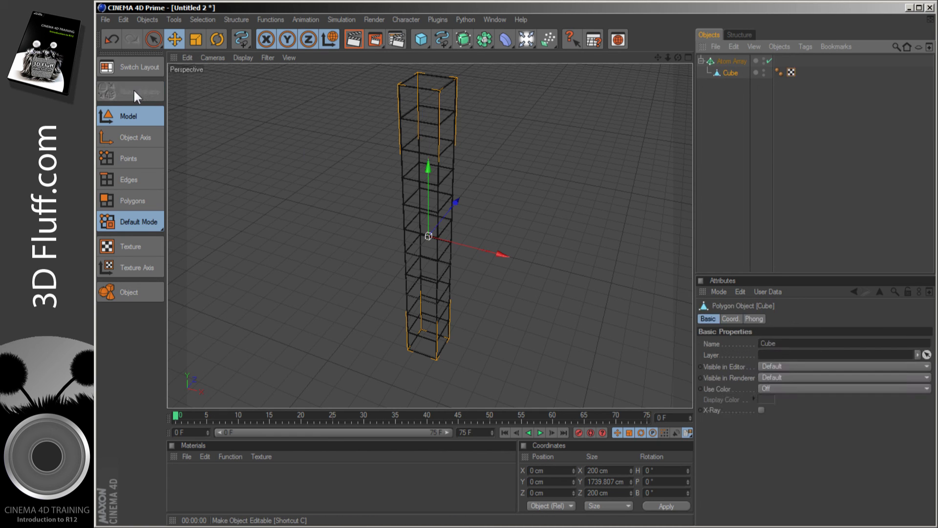
left_click(136, 201)
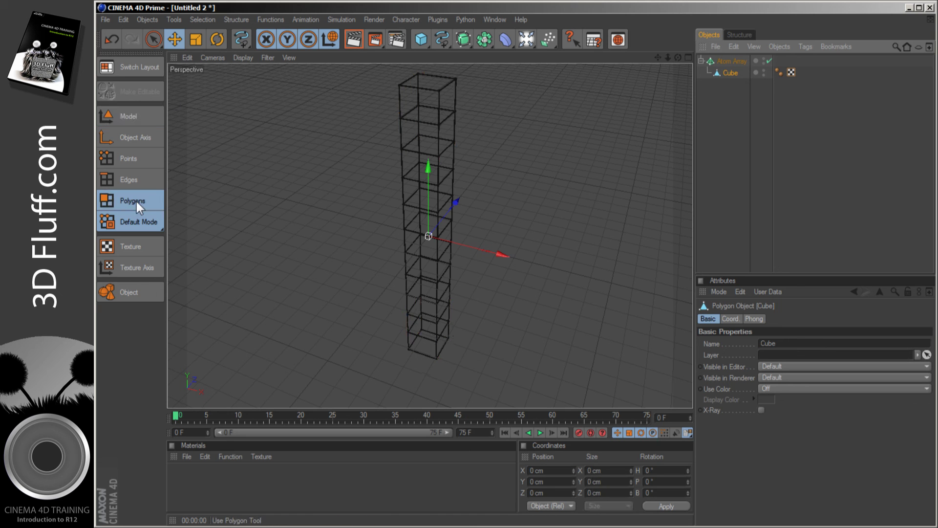
right_click(381, 145)
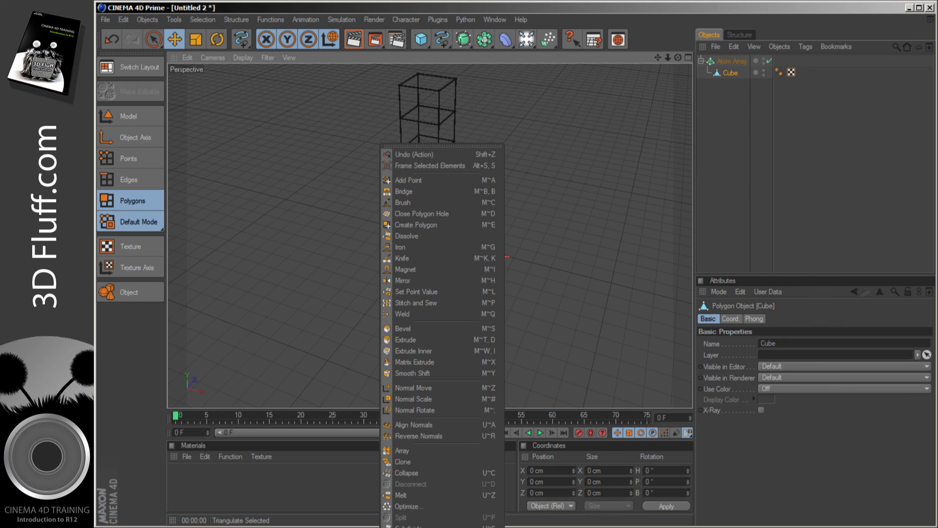
left_click(340, 73)
right_click(358, 75)
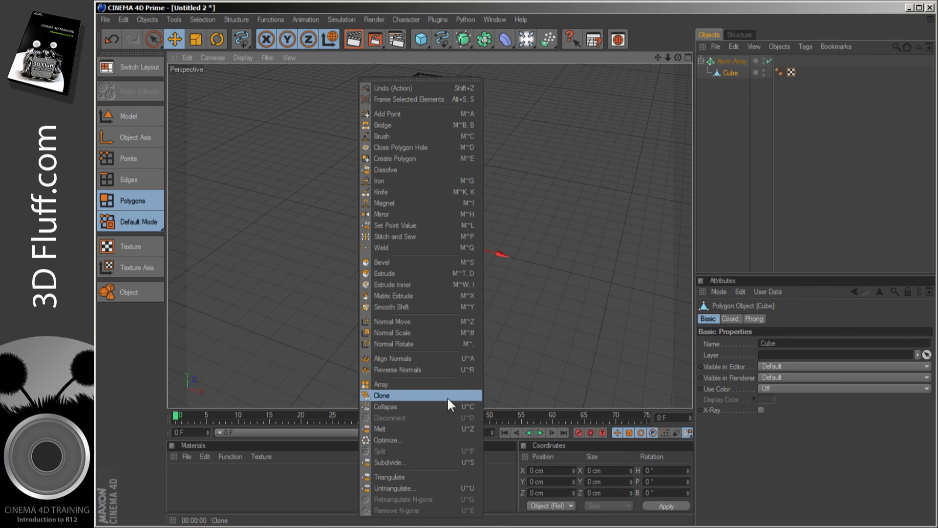
left_click(436, 476)
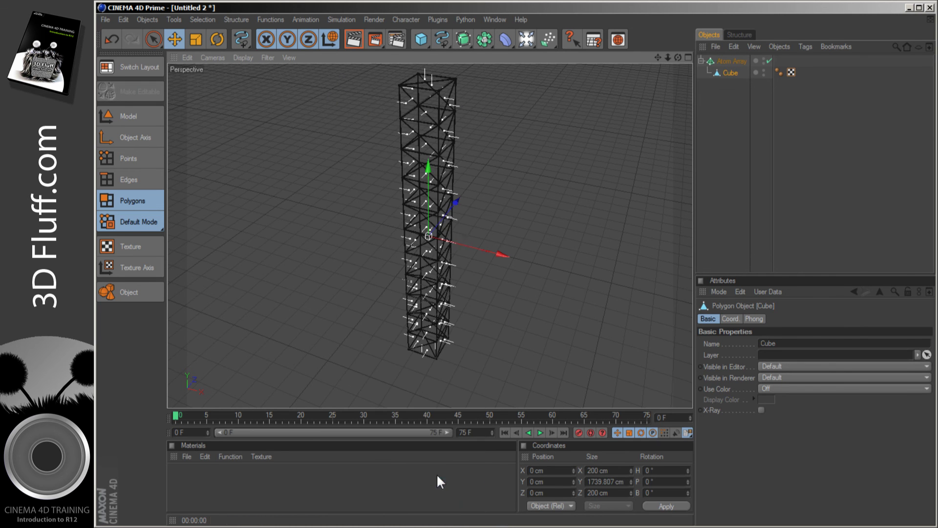
left_click(717, 144)
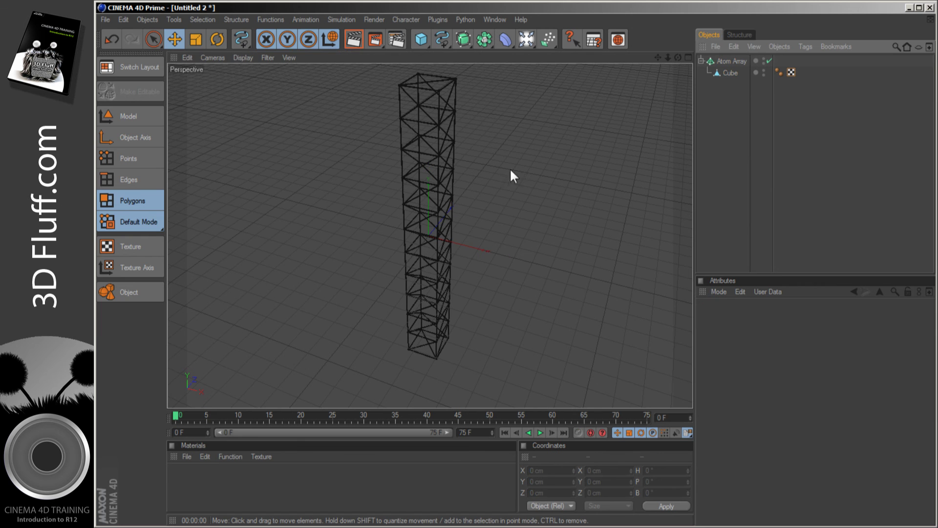
- Examine the triangulated lattice tower from low and high angles, close up and at full height
right_click_drag(510, 170, 543, 170, "alt")
left_click_drag(511, 169, 521, 131, "alt")
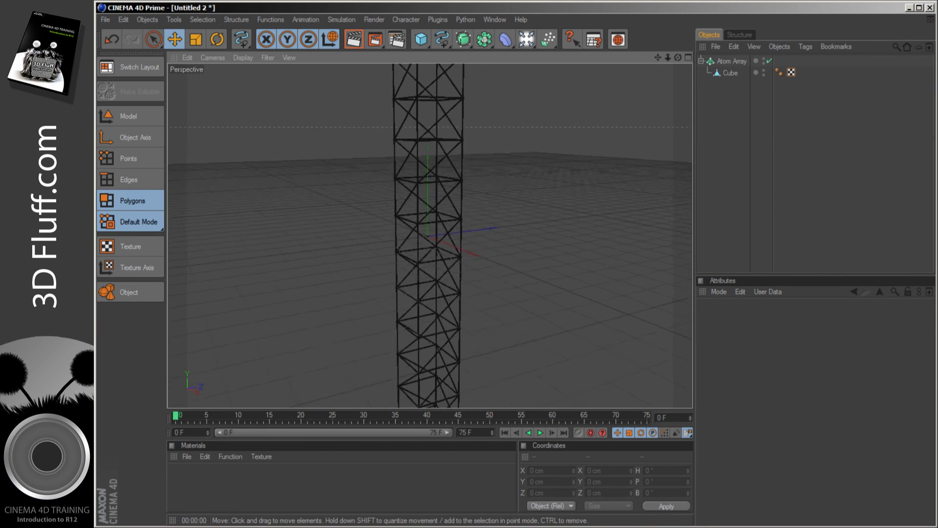
left_click_drag(432, 205, 491, 181, "alt")
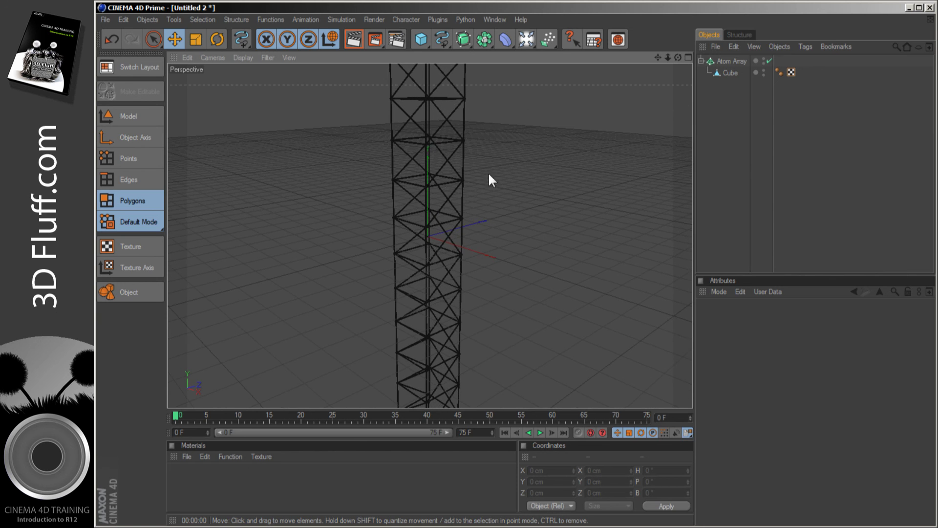
right_click_drag(489, 173, 459, 174, "alt")
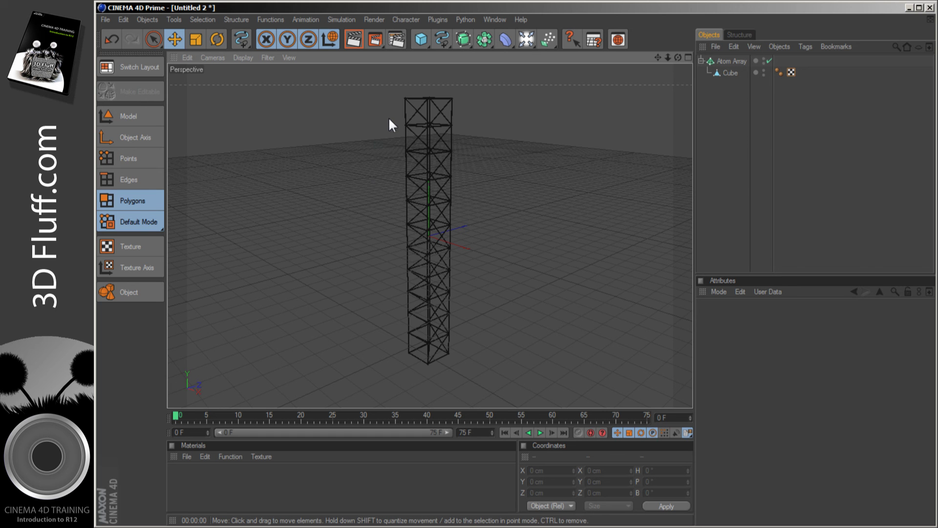
left_click_drag(386, 135, 418, 179, "alt")
left_click_drag(355, 162, 351, 164, "alt")
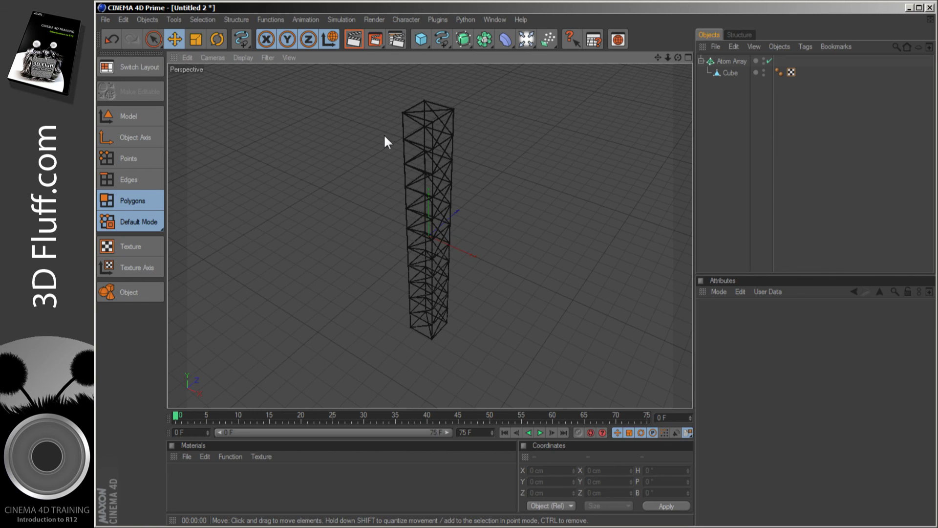